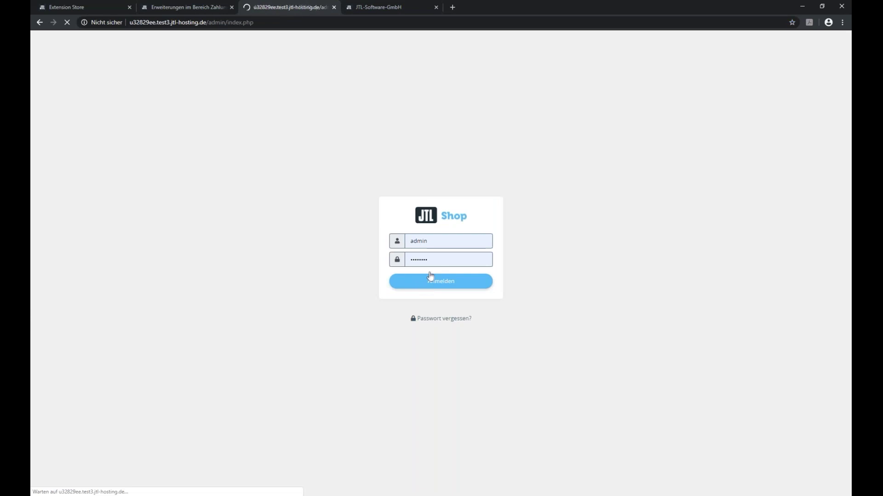
- Log in to the JTL-Shop administration with the filled-in admin credentials
click(428, 269)
click(420, 294)
click(423, 311)
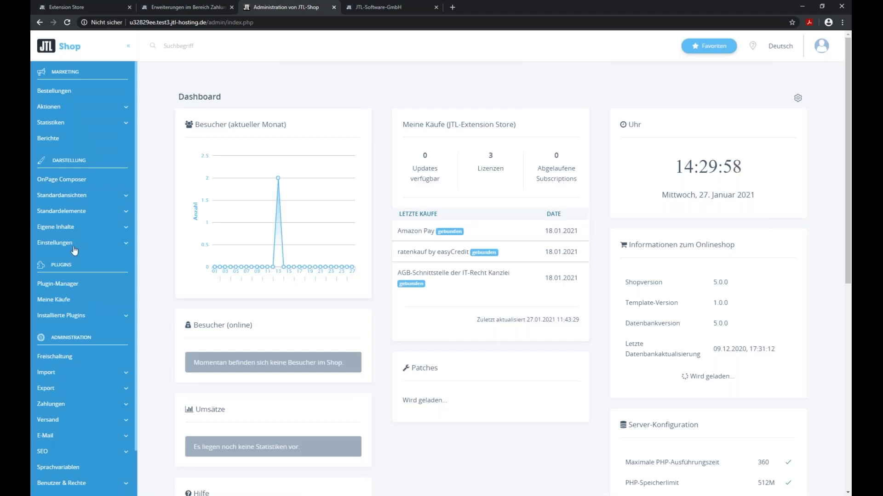
- Open the shop's Meine Käufe page and review the bound and unbound licences
click(64, 304)
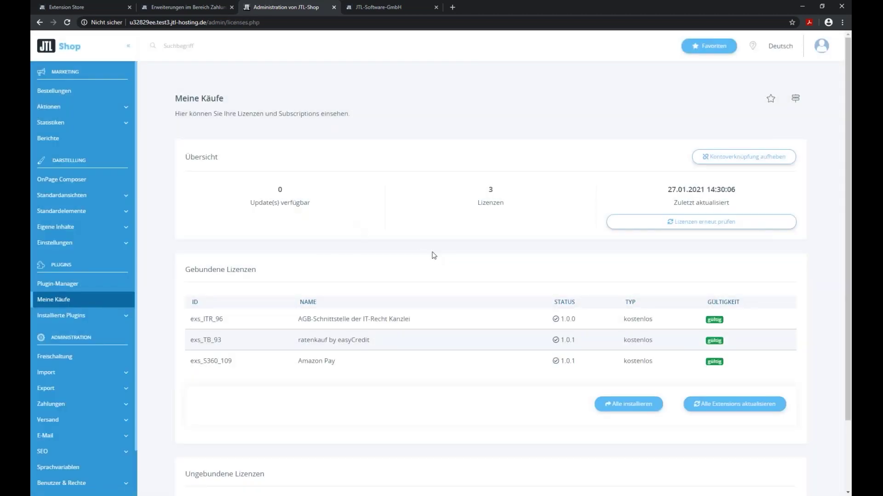
scroll(358, 299, down, 1)
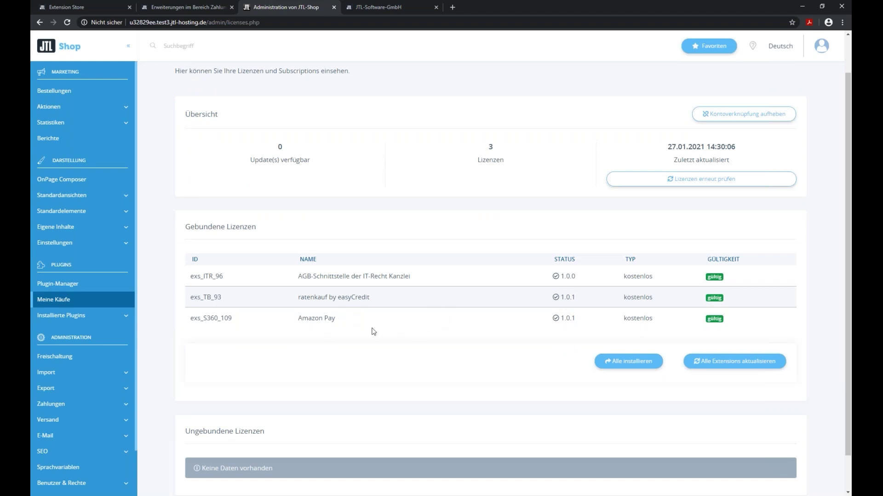
drag(187, 235, 257, 237)
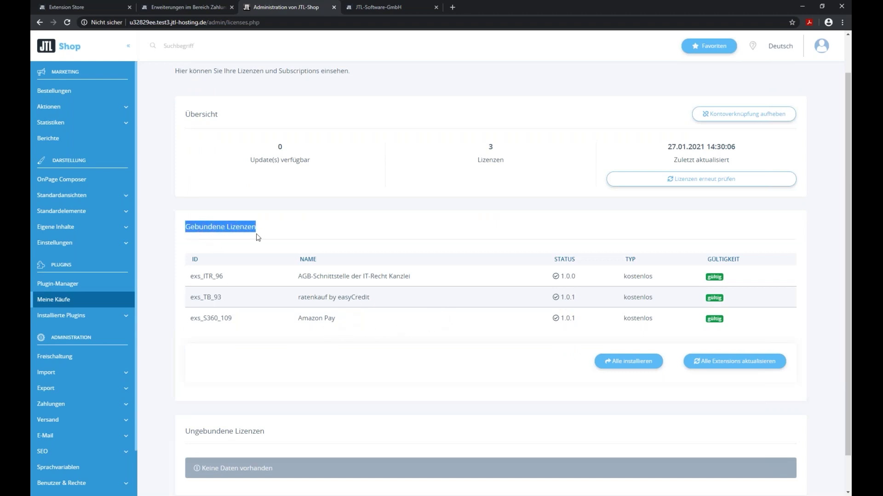
click(285, 232)
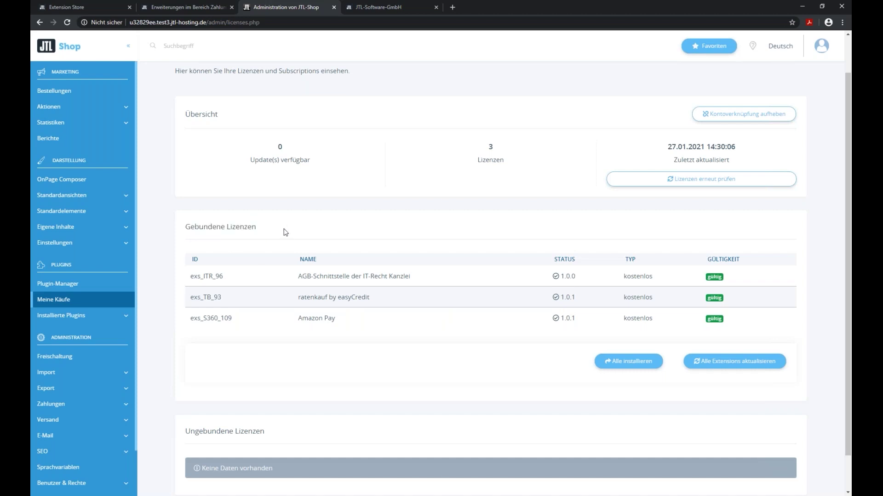
scroll(260, 278, down, 1)
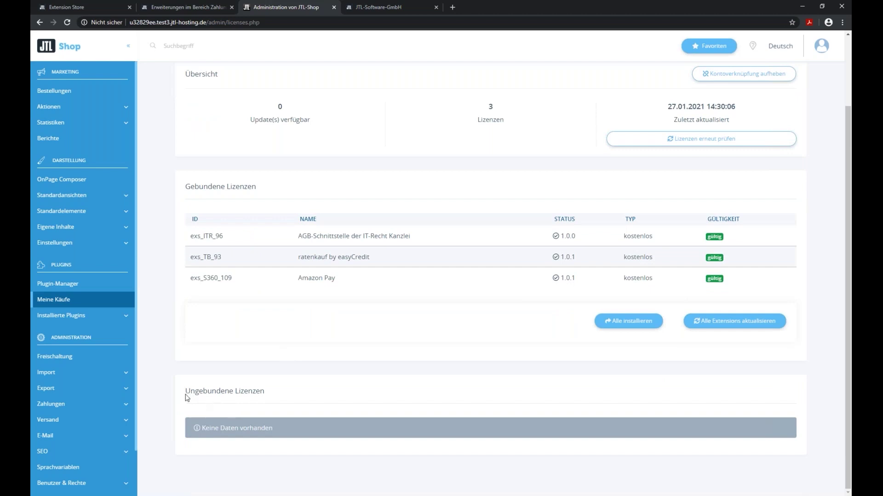
drag(186, 398, 259, 401)
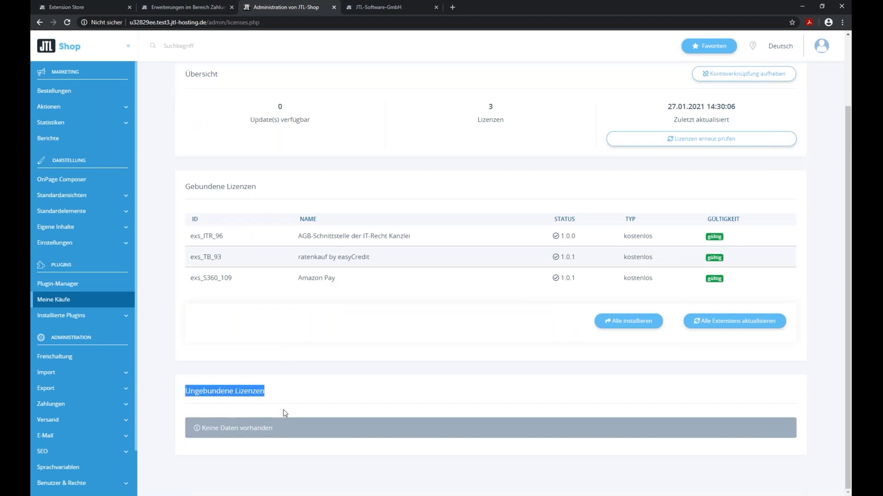
click(363, 399)
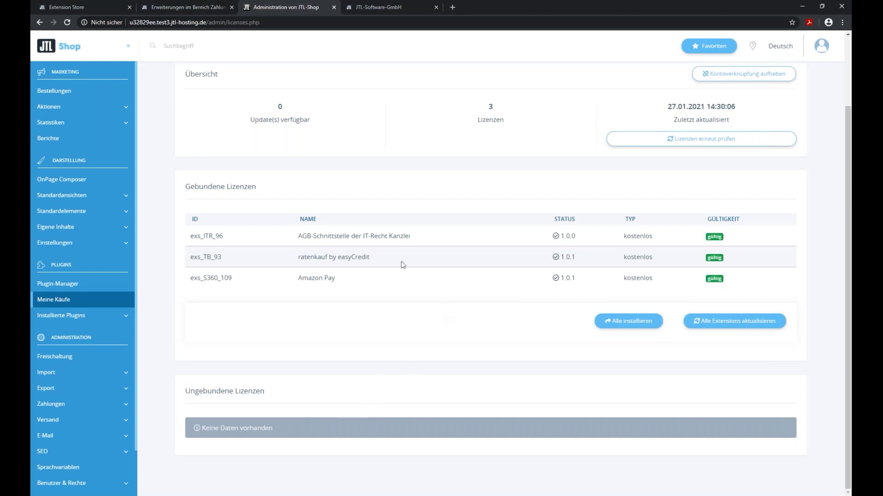
scroll(402, 264, up, 1)
scroll(275, 225, up, 1)
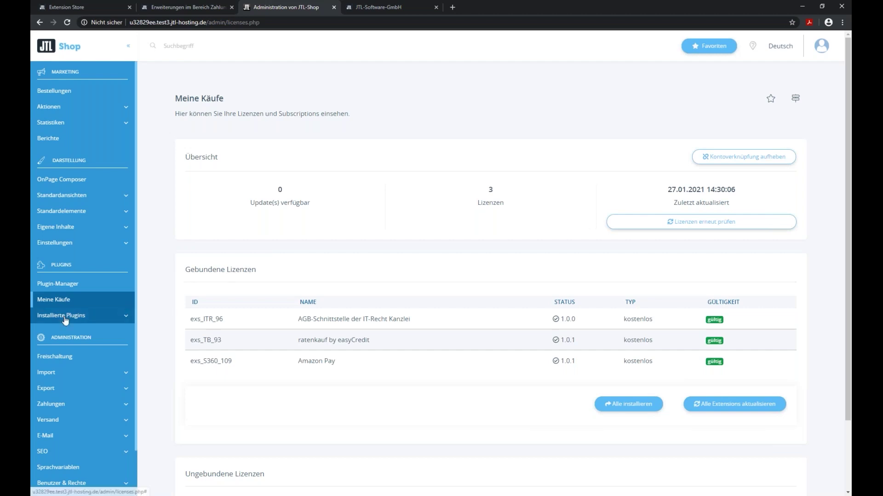
- Review the settings pages of the installed ratenkauf by easyCredit plugin and the customer-group settings of the AGB-Schnittstelle der IT-Recht Kanzlei plugin
click(108, 324)
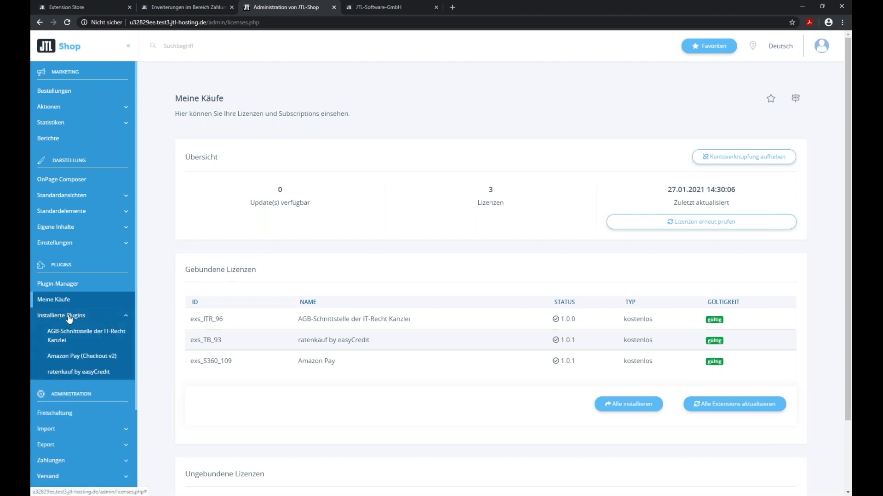
click(79, 372)
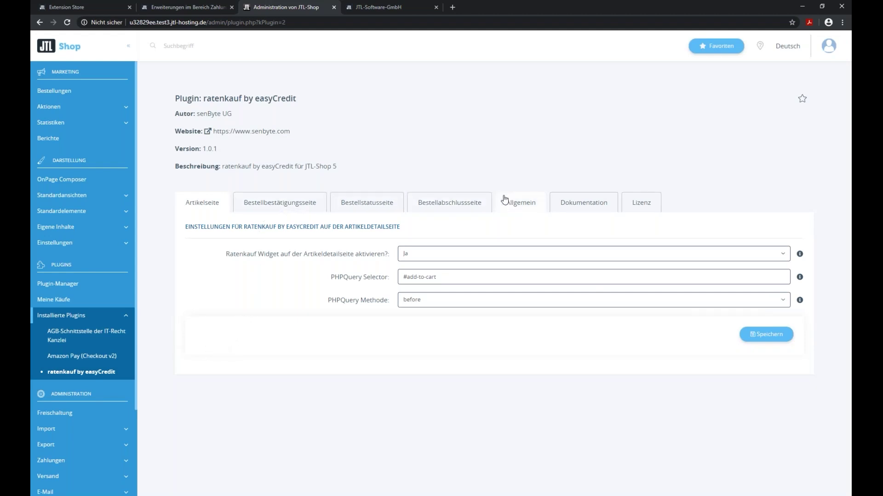
click(640, 204)
click(365, 204)
click(269, 207)
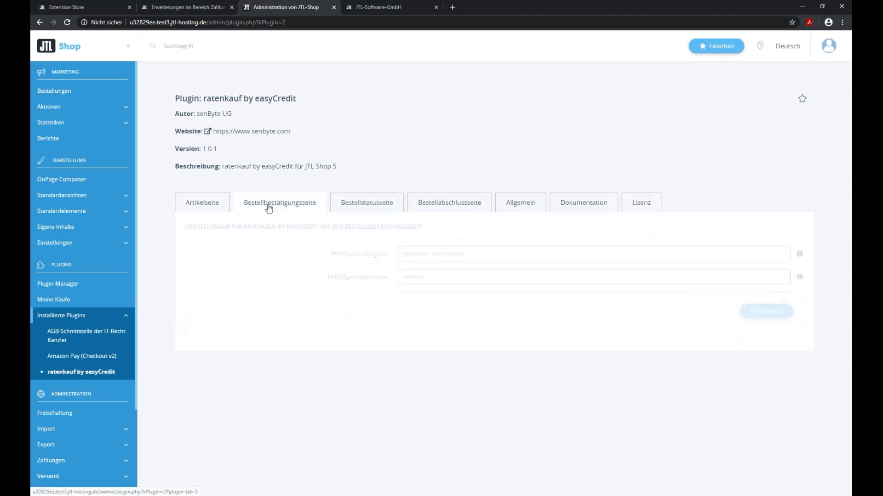
click(79, 336)
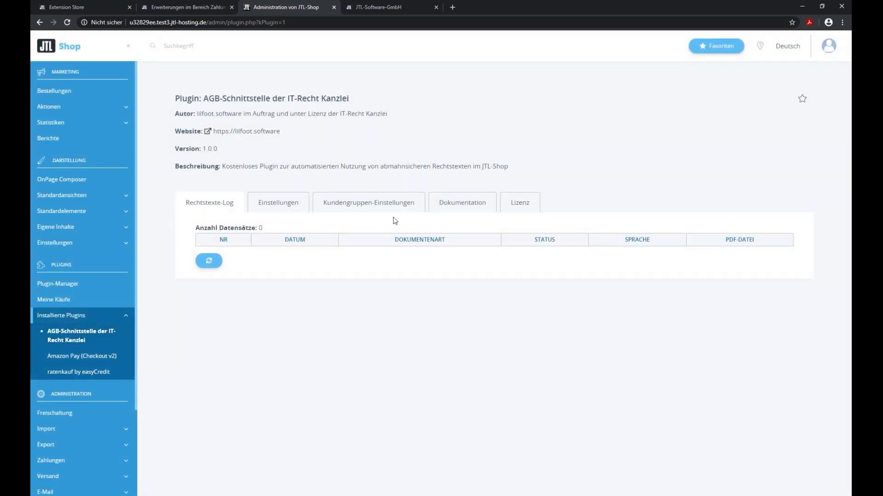
click(376, 207)
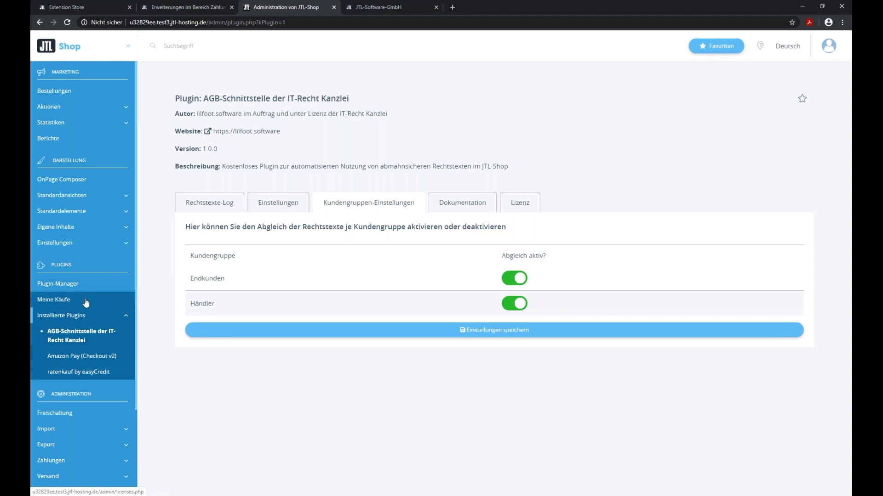
- Check the problem, deactivated, faulty and activated plugin lists in the Plugin-Manager, then return to the licences under Meine Käufe
click(77, 285)
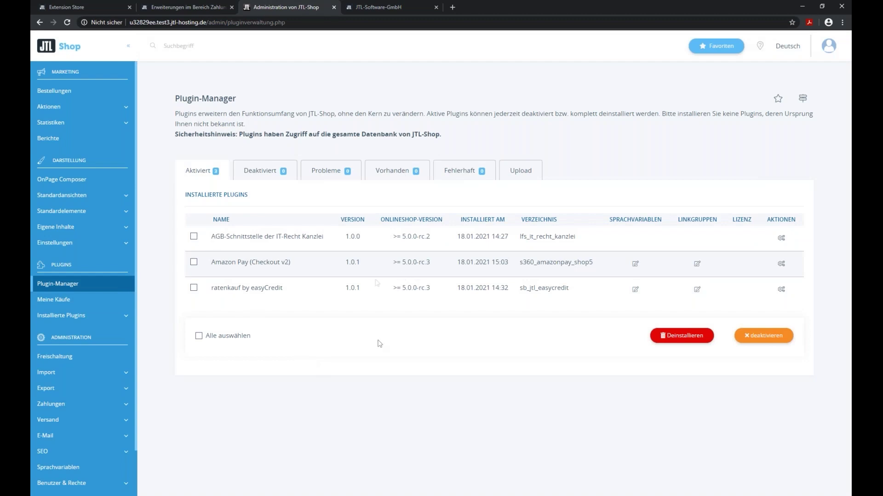
click(347, 175)
click(274, 177)
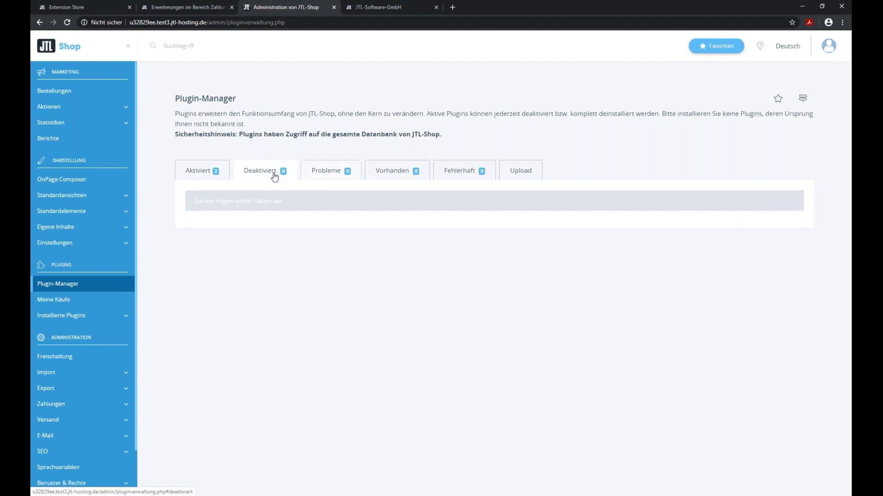
click(480, 177)
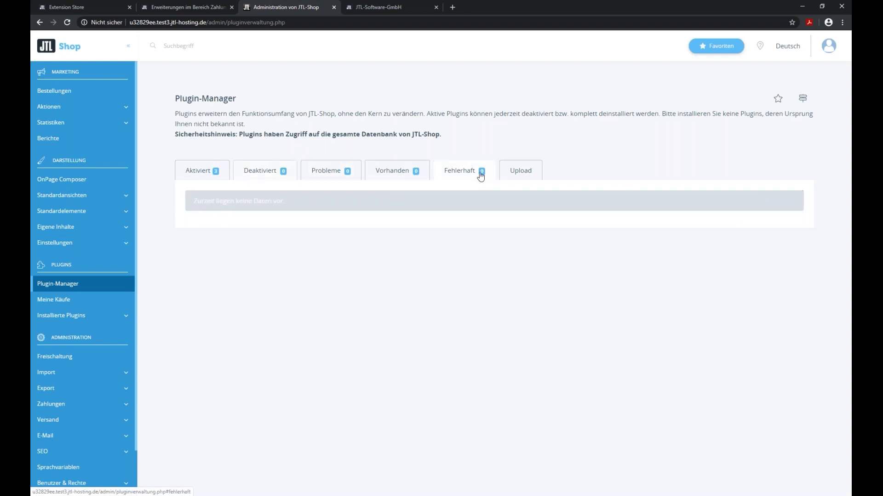
click(183, 175)
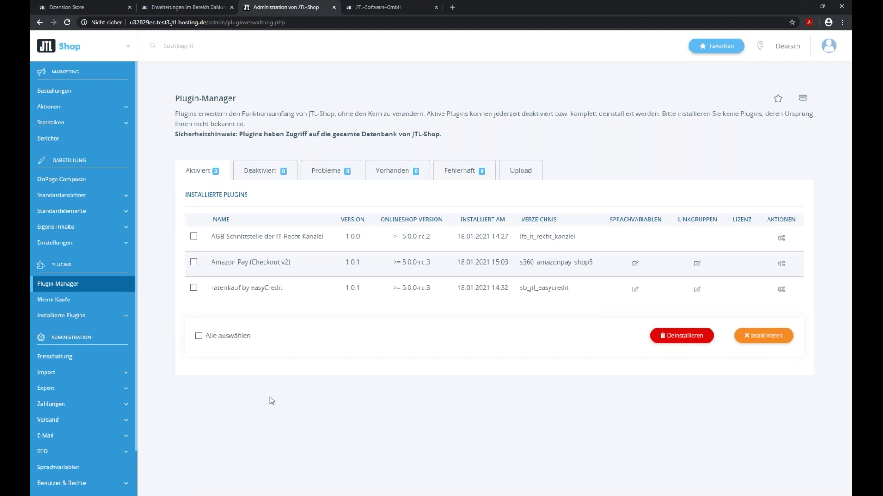
click(97, 301)
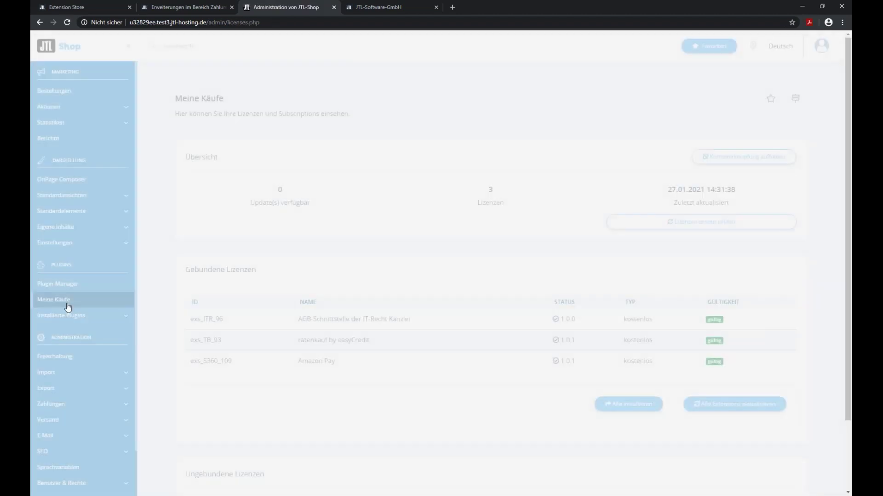
scroll(286, 424, down, 3)
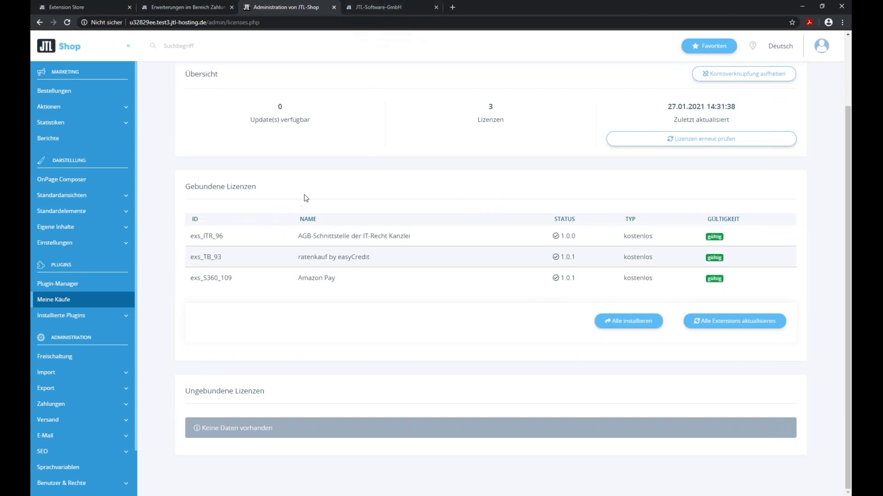
- Open the JTL Kundencenter from the JTL website and log in with the filled-in account credentials
click(378, 7)
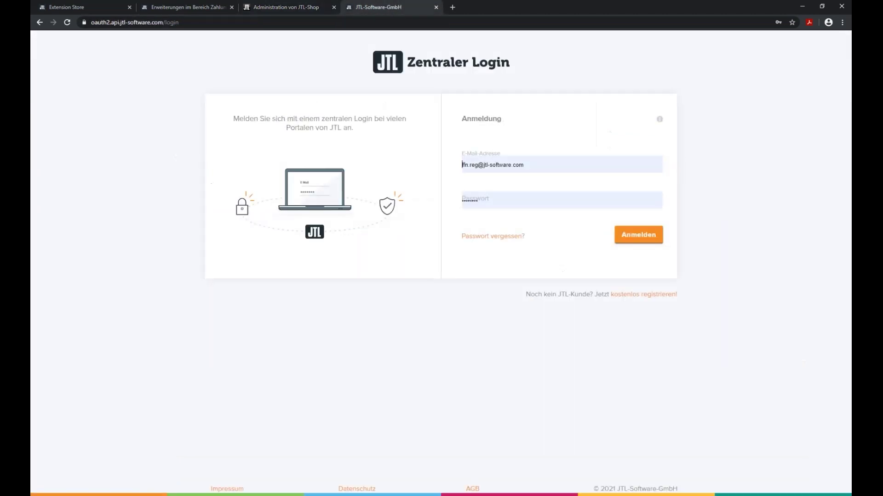
click(641, 241)
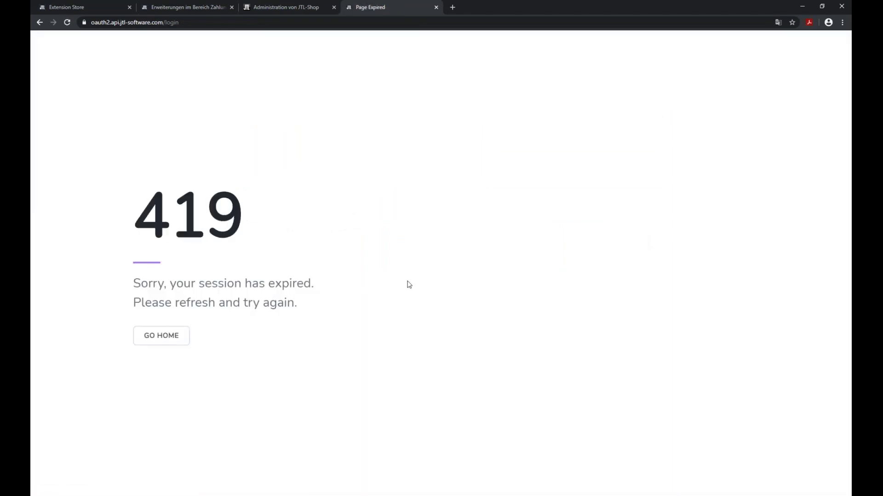
click(40, 22)
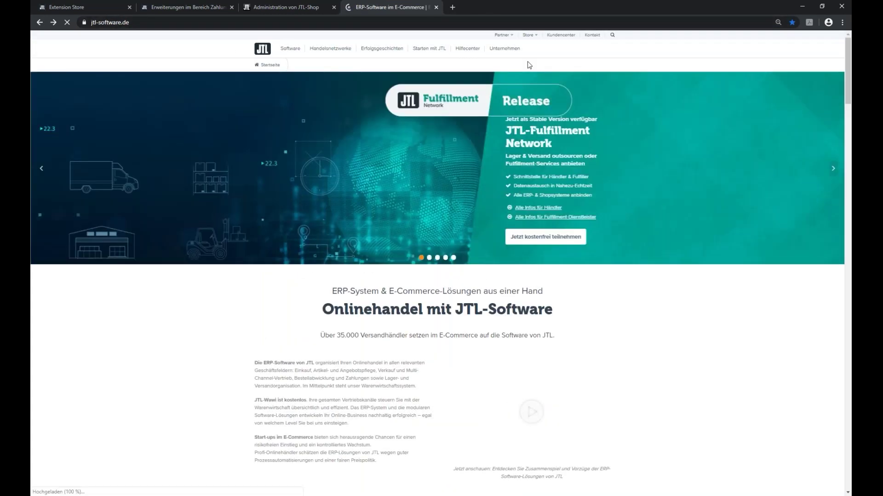
click(561, 35)
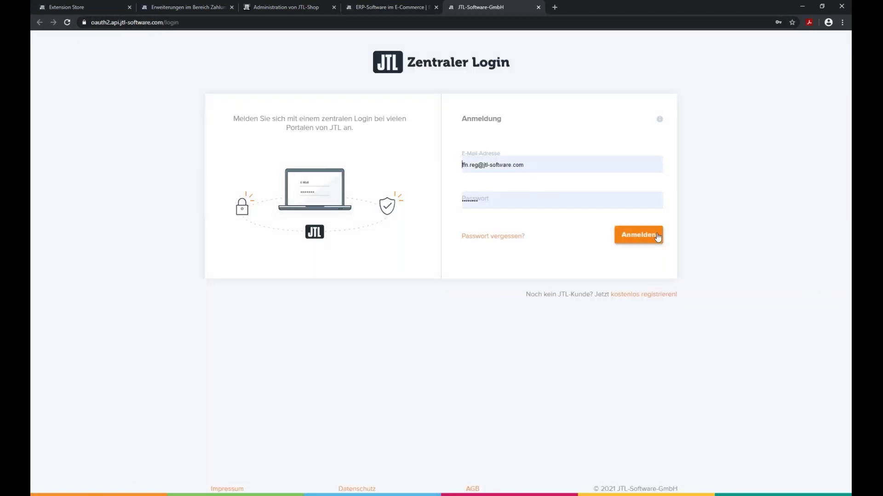
click(658, 236)
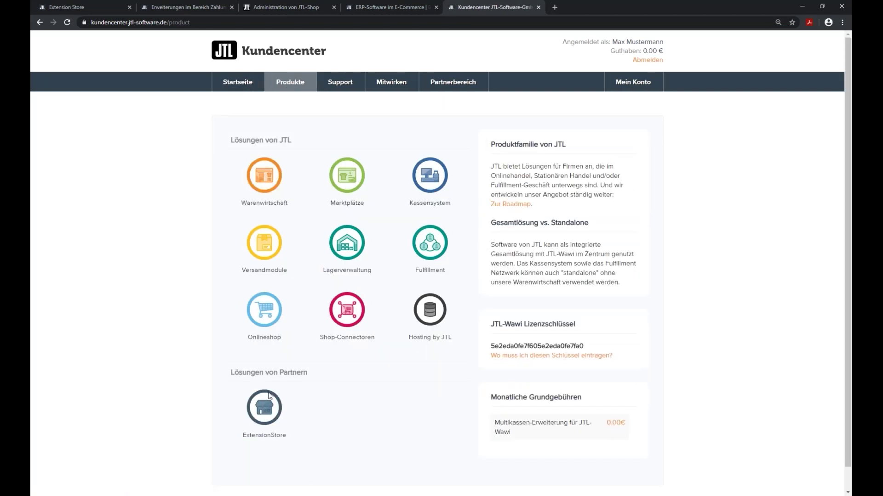
- Open Meine Erweiterungen in the Kundencenter's ExtensionStore area and try to download Santander Payment Services (JTL Shop4)
click(264, 414)
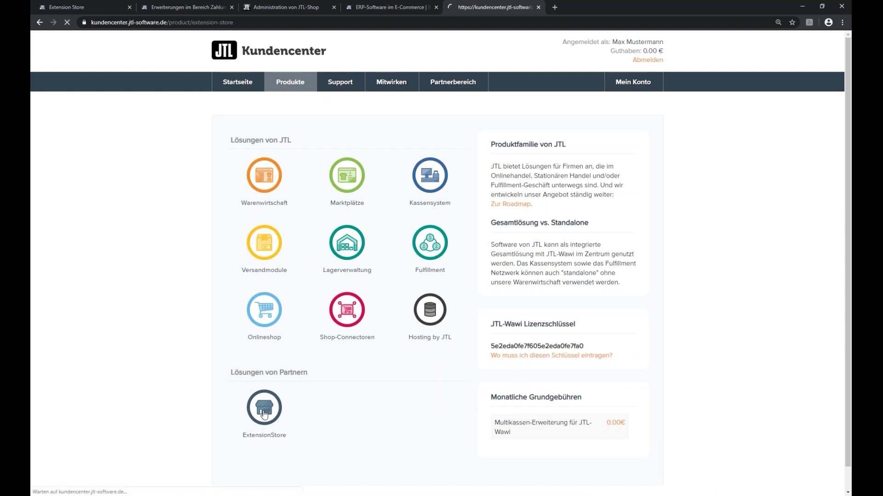
click(261, 216)
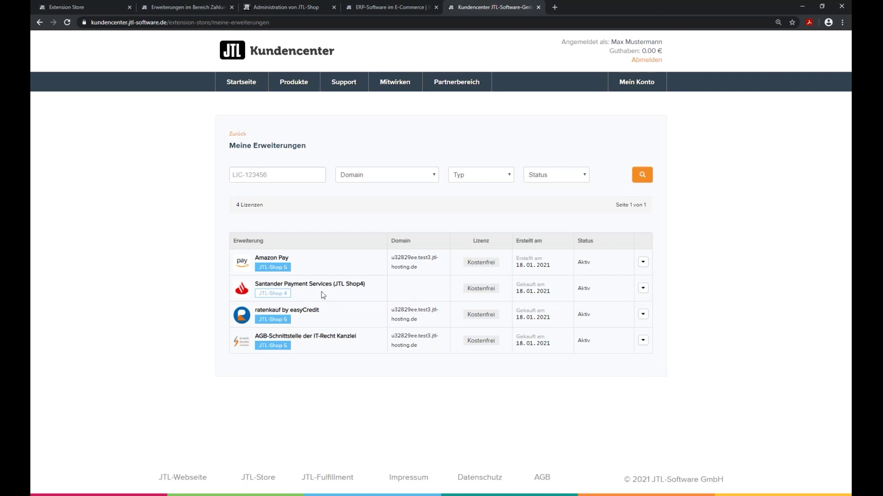
click(643, 288)
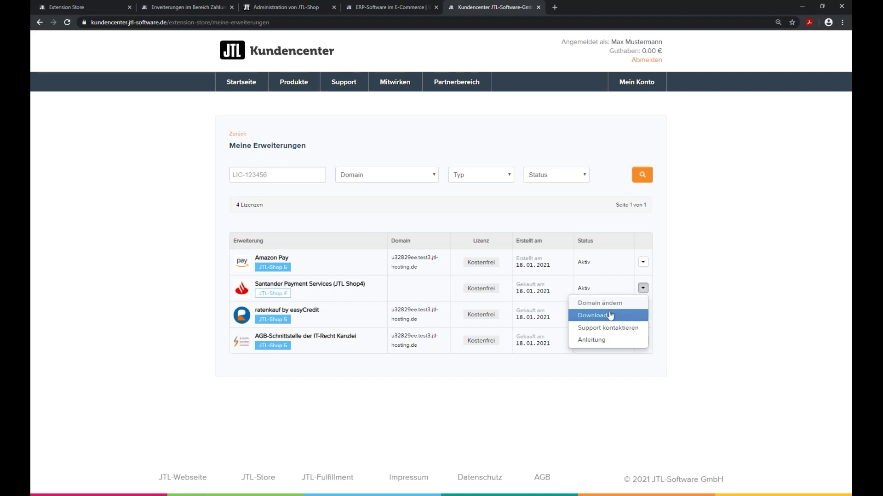
click(592, 317)
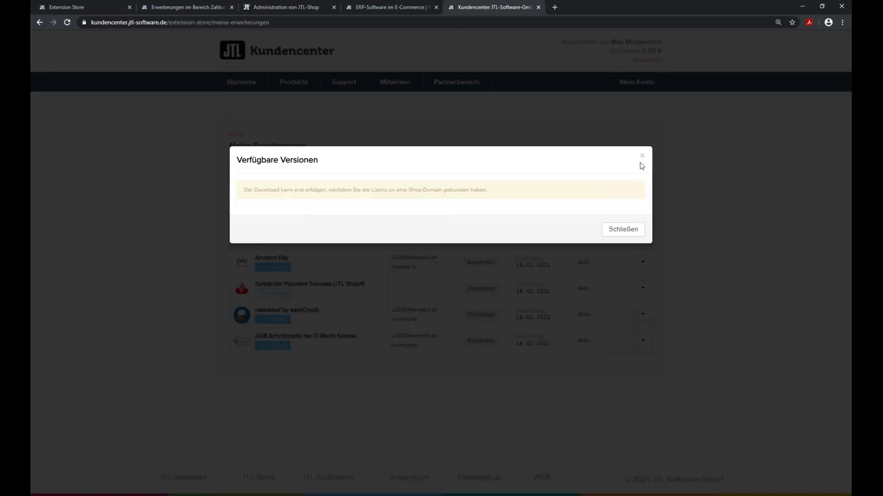
click(643, 159)
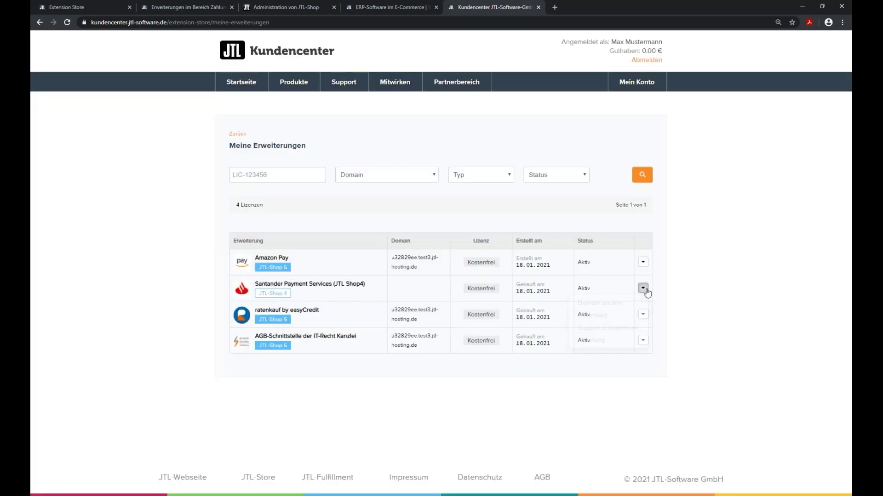
- Bind the Santander Payment Services (JTL Shop4) licence to the domain 1234.de and check its domain entry
click(643, 289)
click(599, 303)
click(385, 260)
click(380, 288)
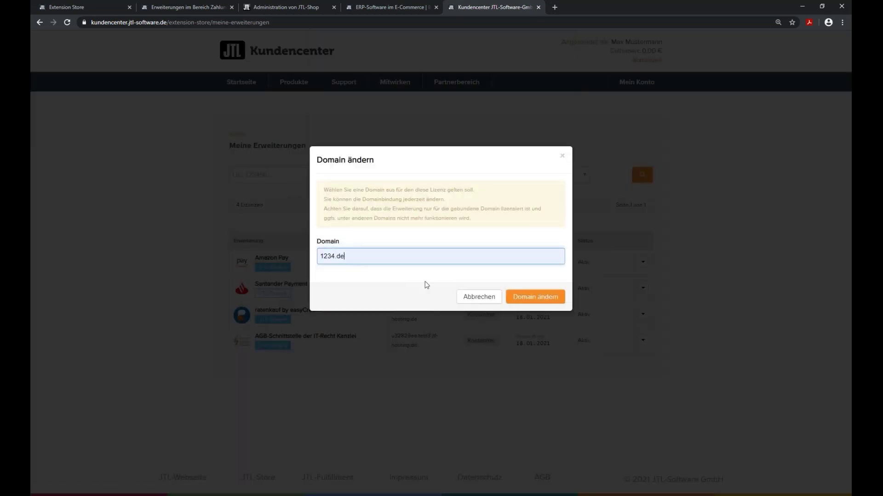
click(537, 298)
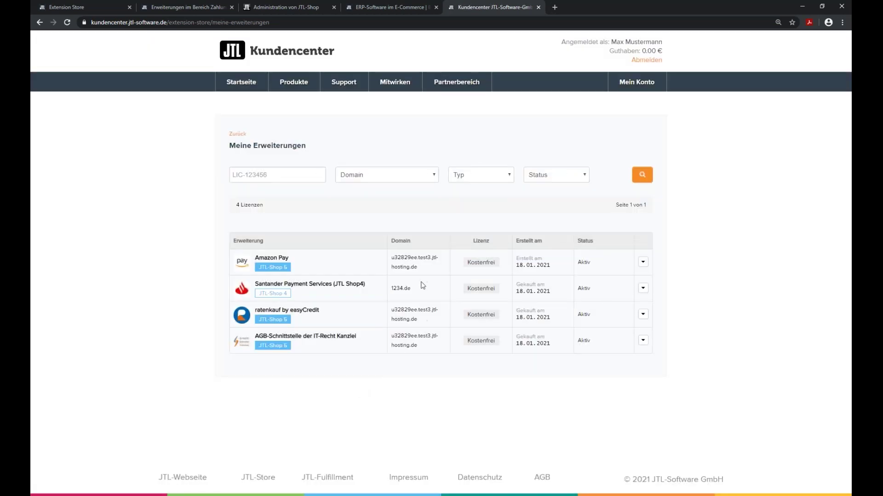
drag(416, 290, 394, 299)
- Download version 108 of the Santander Payment Services (JTL Shop4) extension
click(642, 288)
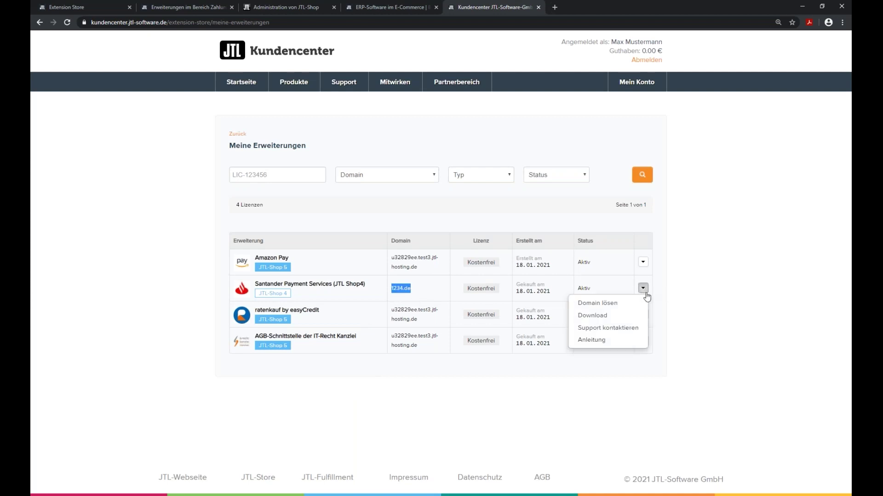
click(616, 315)
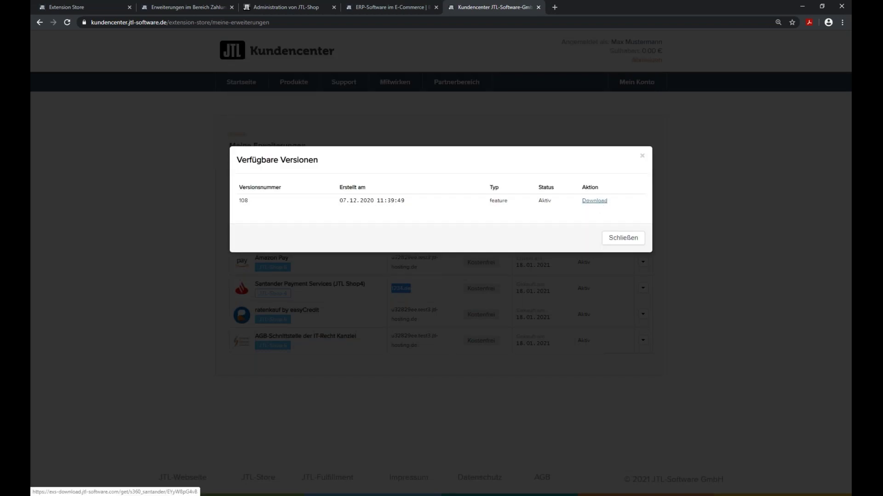
click(595, 202)
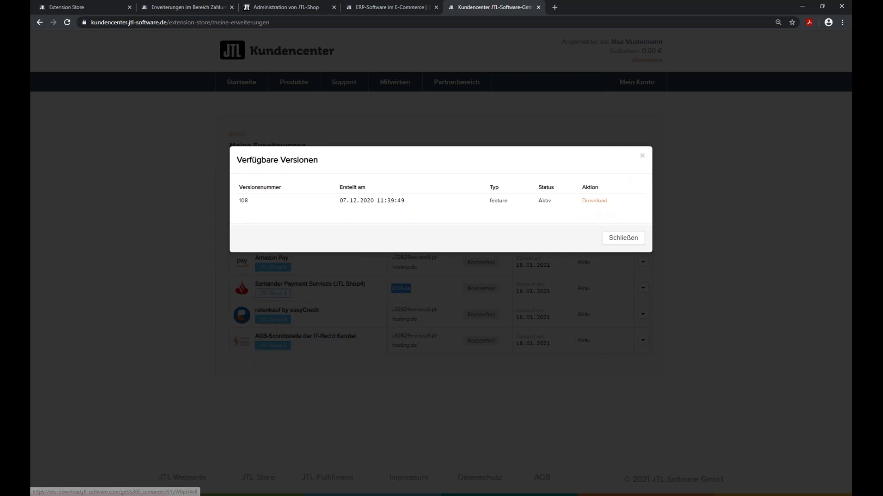
- Close the version list and review the licence actions offered for Santander Payment Services (JTL Shop4) and Amazon Pay
click(642, 158)
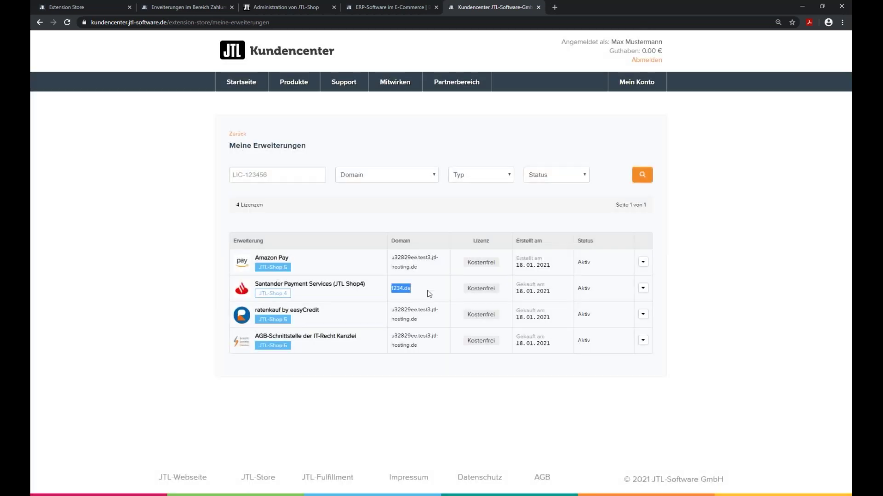
click(433, 299)
click(643, 289)
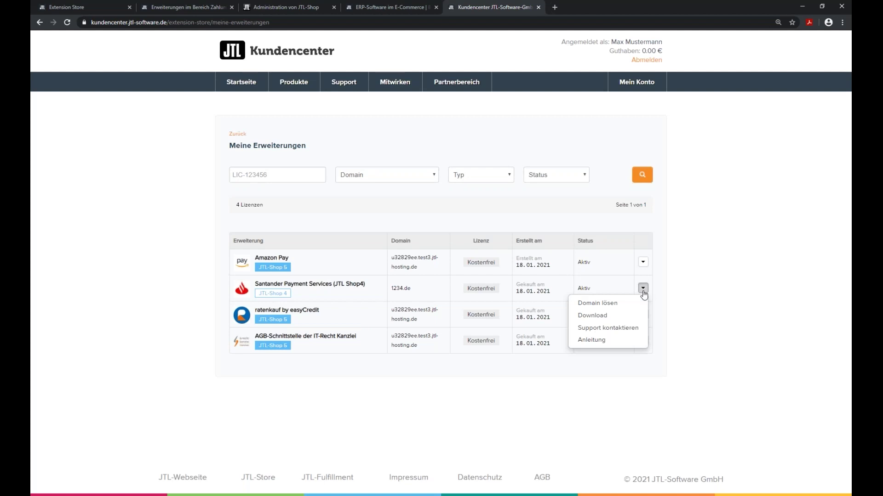
click(621, 316)
click(643, 263)
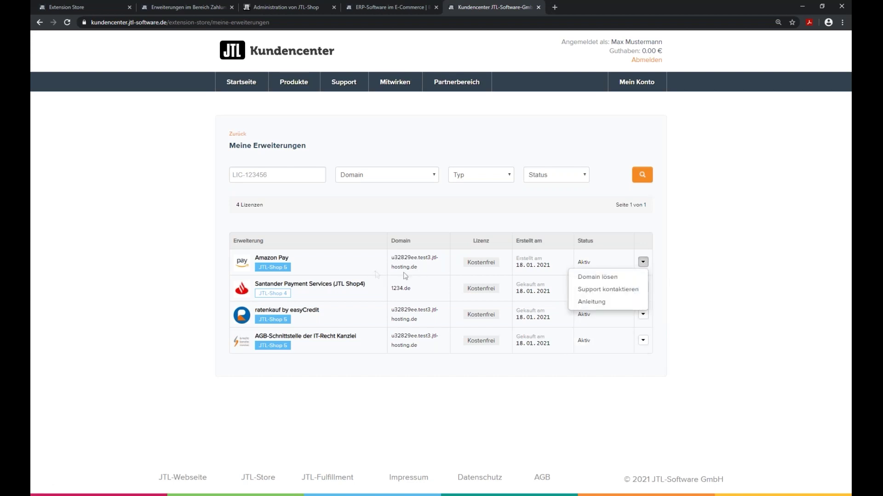
click(686, 265)
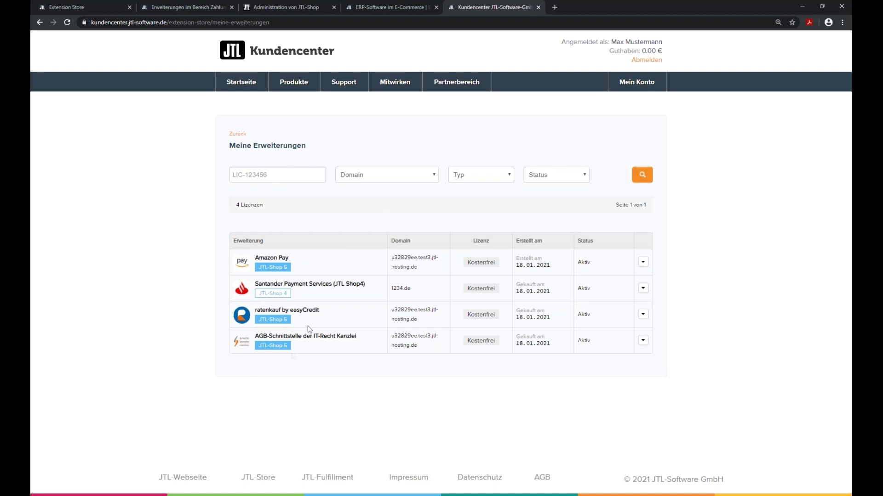
- Examine the Domain, Typ and Status filter options in Meine Erweiterungen and recheck the Amazon Pay licence actions
click(421, 175)
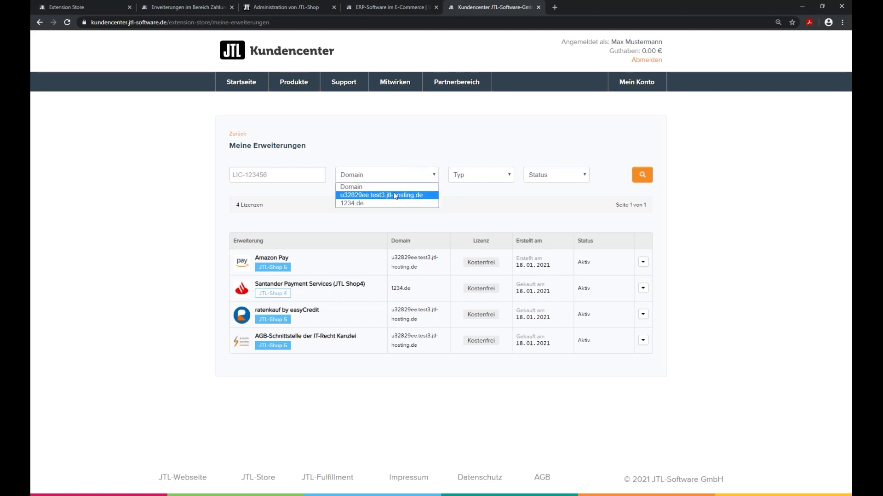
click(392, 213)
click(473, 180)
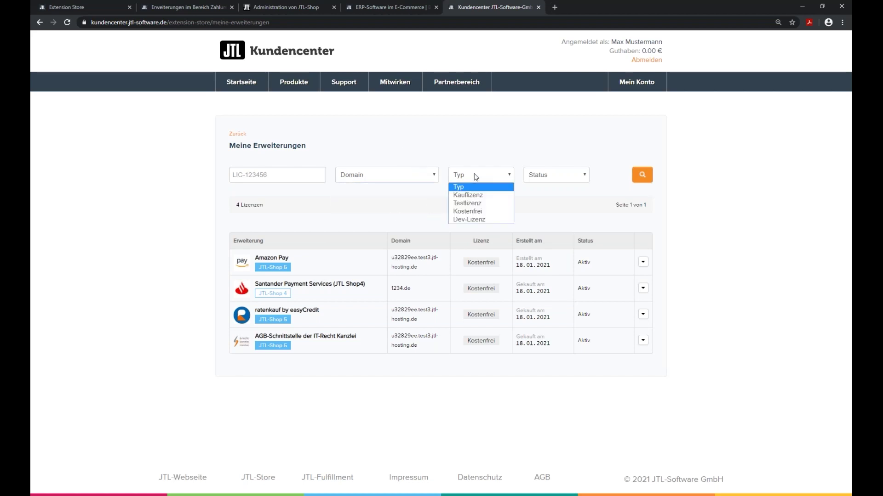
click(534, 208)
click(558, 175)
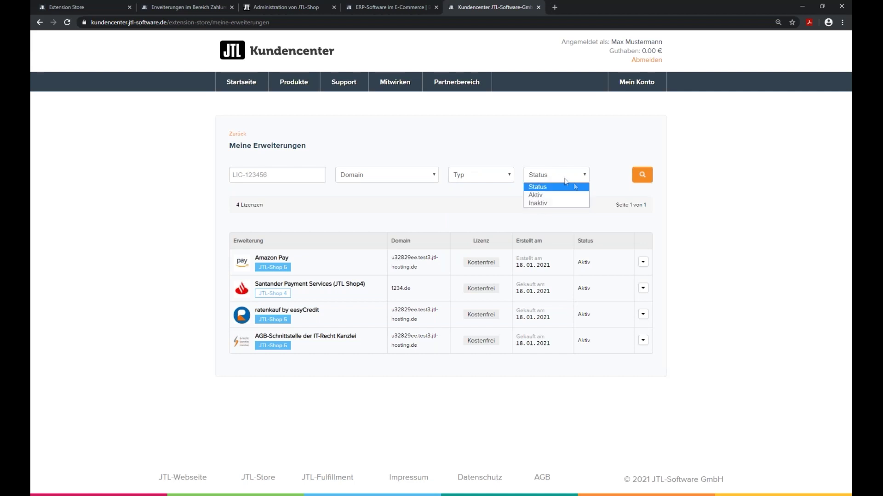
click(499, 221)
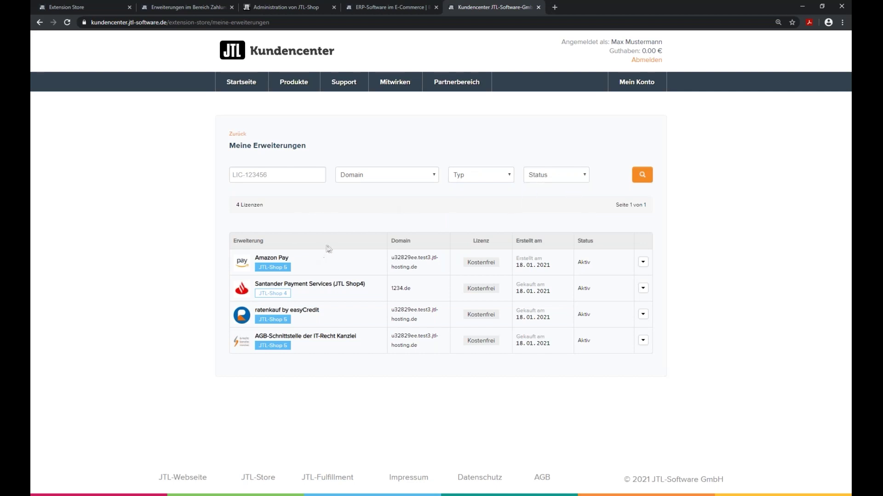
click(644, 262)
click(668, 260)
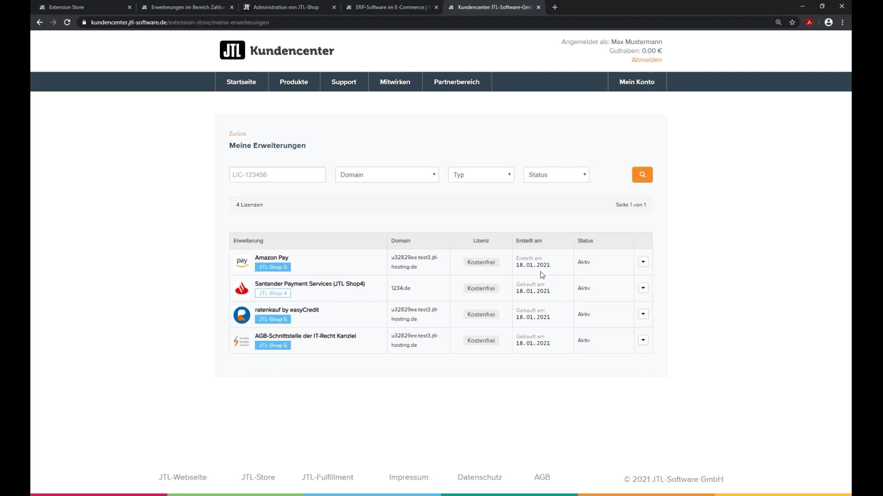
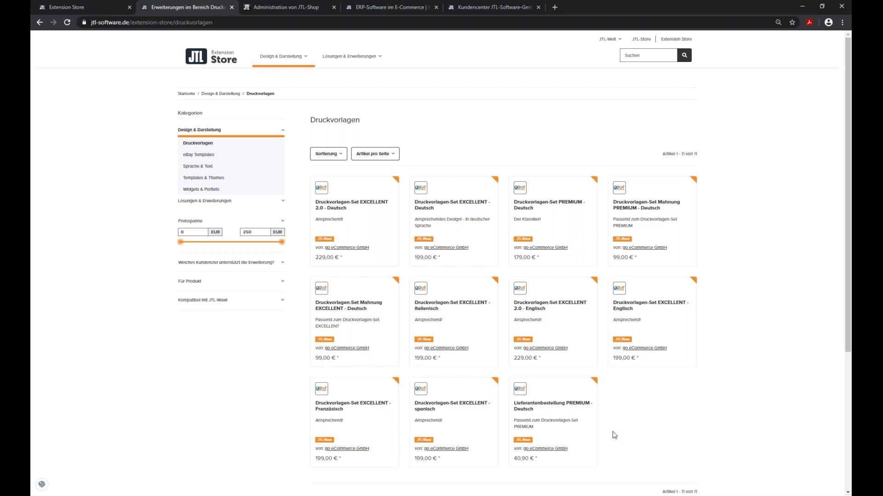
- Review the Druckvorlagen listing in the Extension Store and expand its Kompatibel mit JTL-Wawi and Für Produkt filters
scroll(612, 433, down, 5)
mouse_move(292, 59)
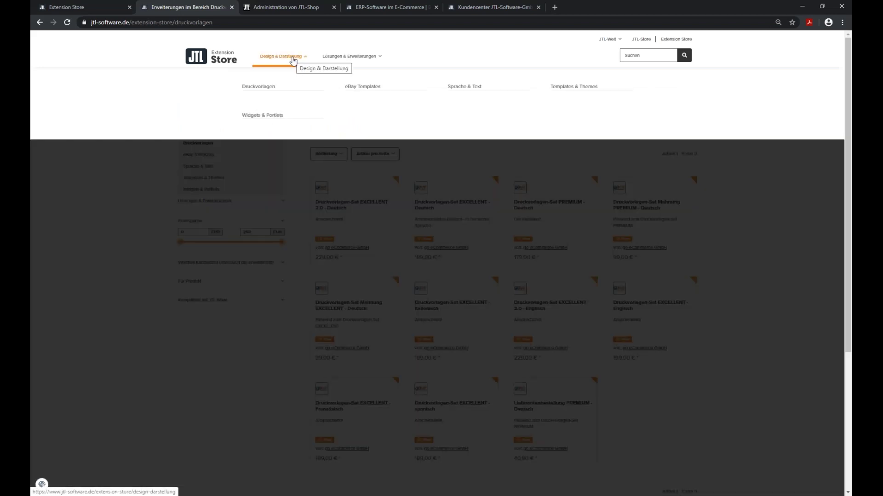
click(139, 323)
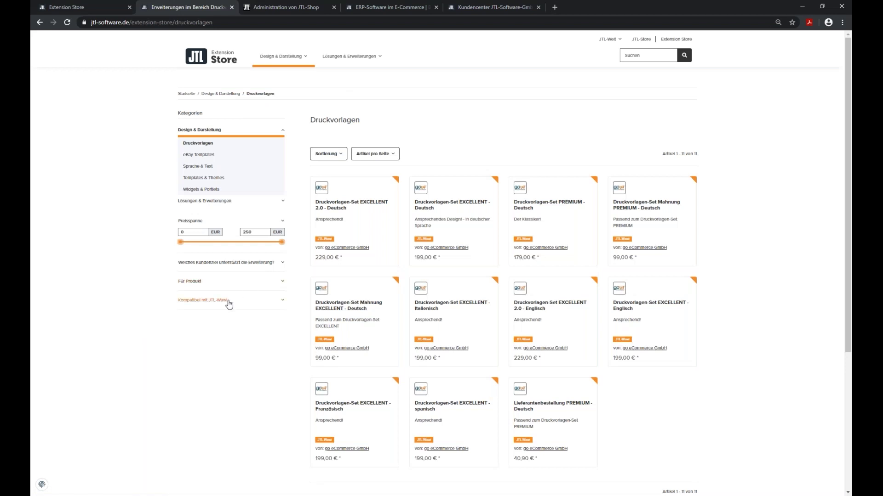
click(275, 306)
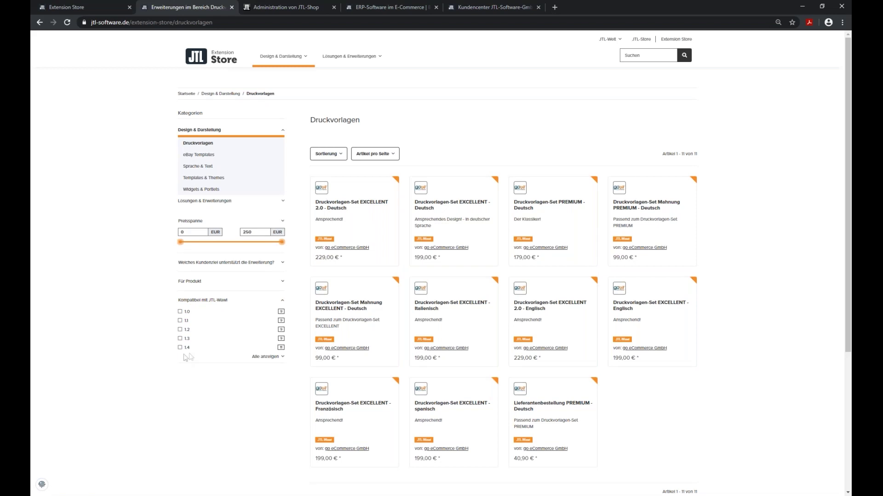
click(282, 284)
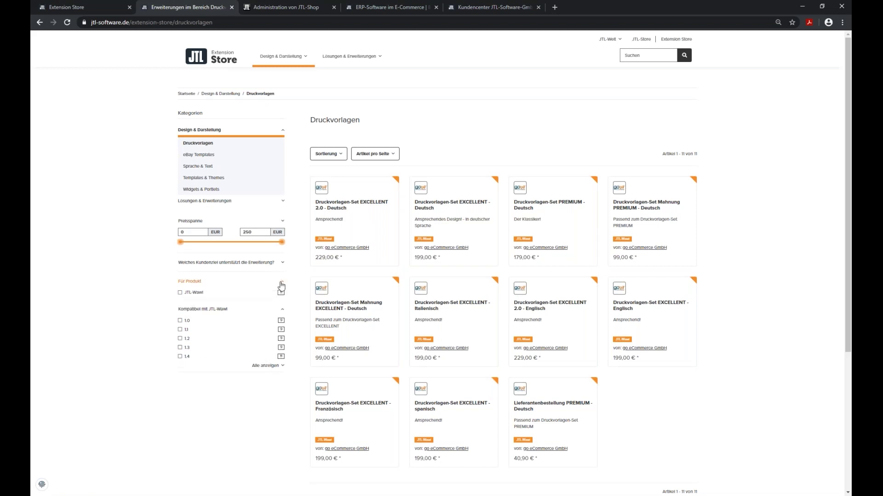
click(281, 285)
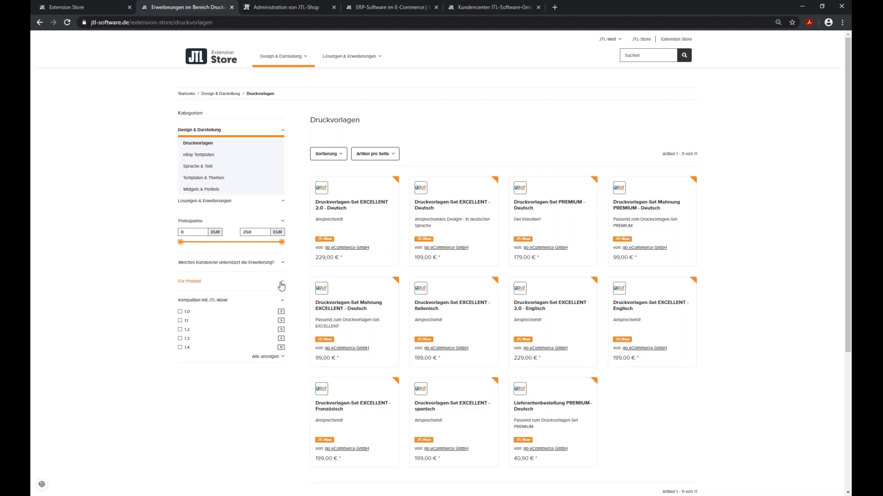
click(281, 284)
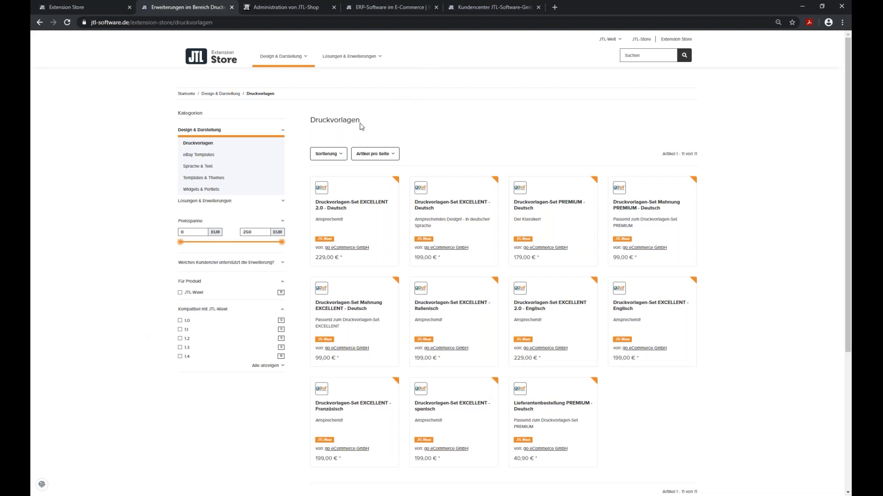
drag(367, 123, 320, 123)
click(320, 123)
- Select ratenkauf by easyCredit in the JTL-Shop admin's Plugin-Manager, inspect its uninstall options and dismiss them without uninstalling
click(463, 9)
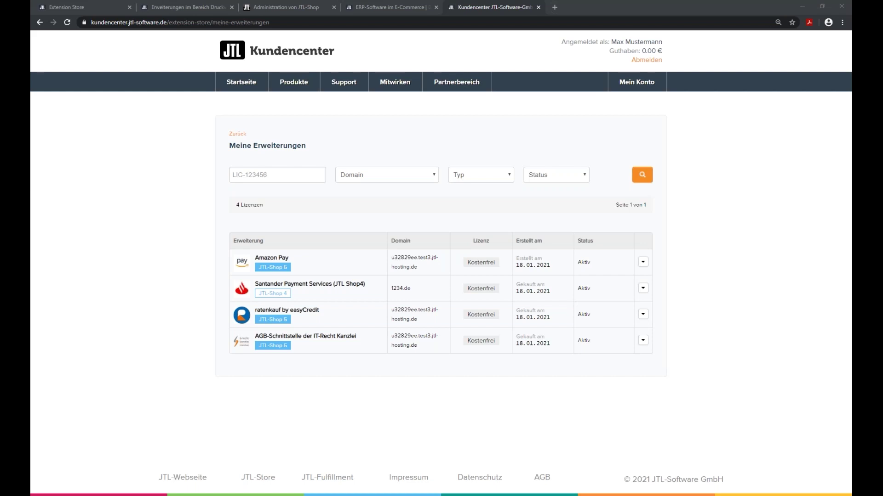
click(298, 10)
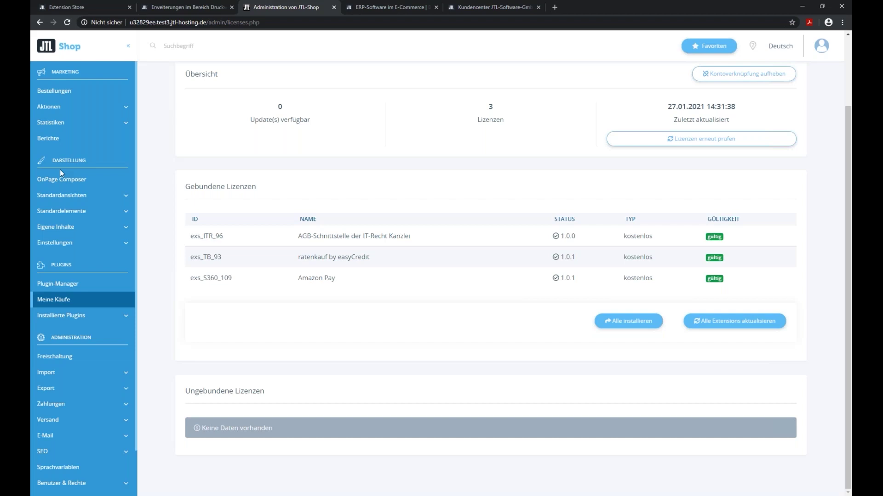
click(71, 287)
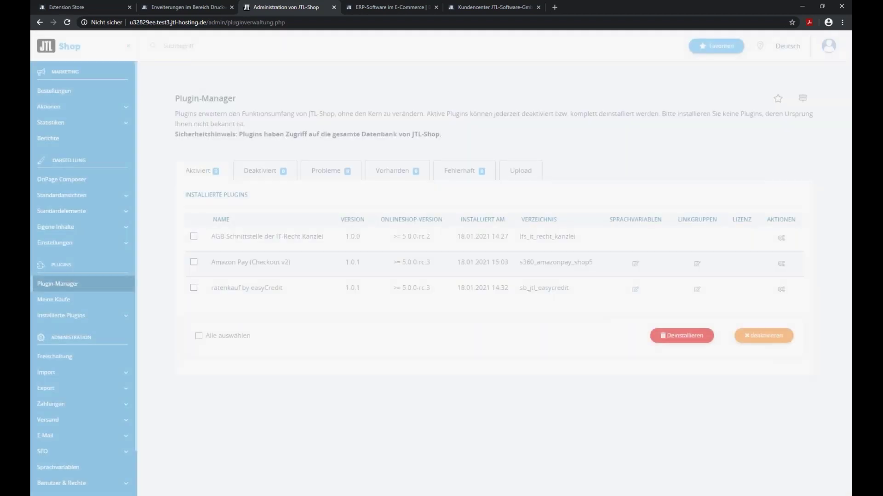
click(194, 288)
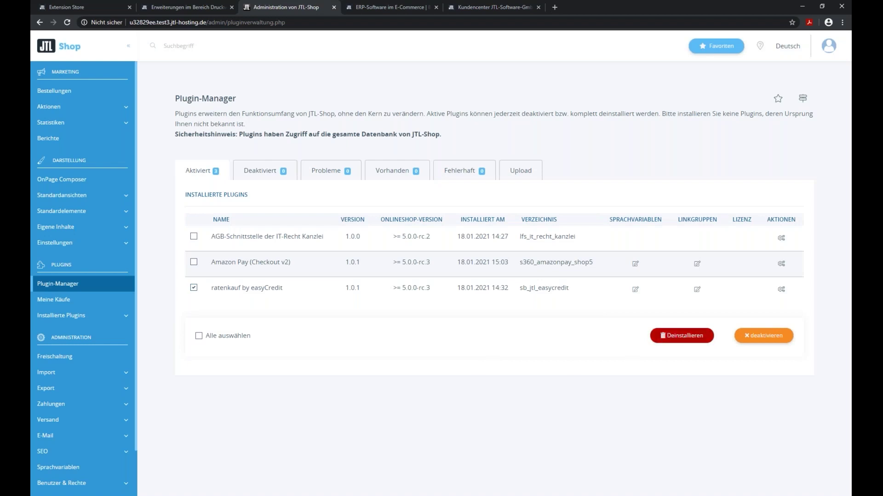
click(682, 336)
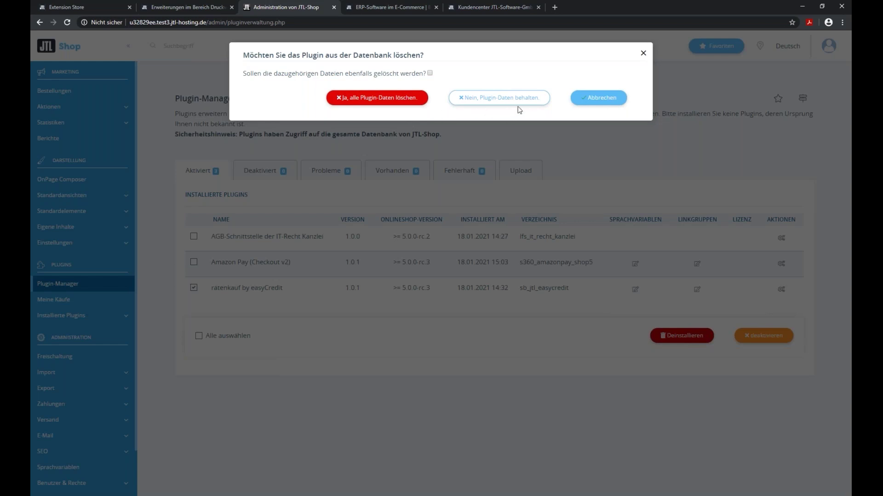
click(643, 54)
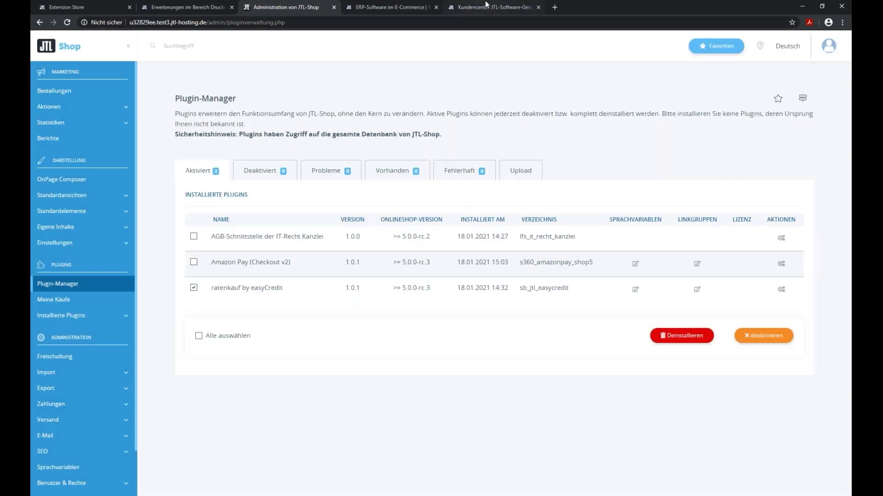
- Switch to the Kundencenter and compare the licence actions for Amazon Pay, AGB-Schnittstelle der IT-Recht Kanzlei and Santander Payment Services
click(464, 7)
click(643, 262)
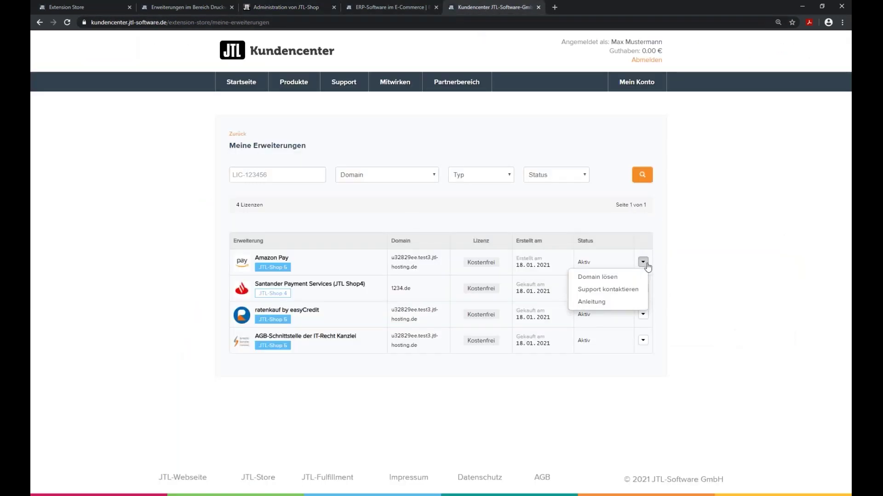
click(664, 258)
click(643, 340)
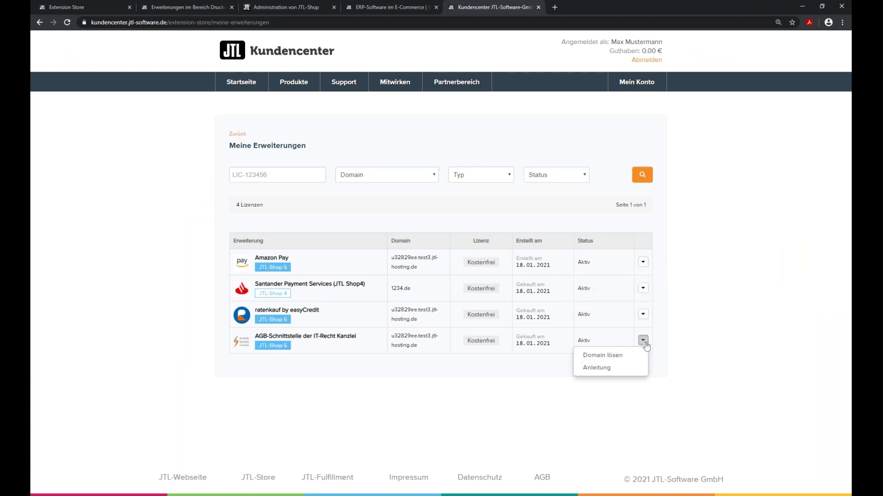
click(655, 354)
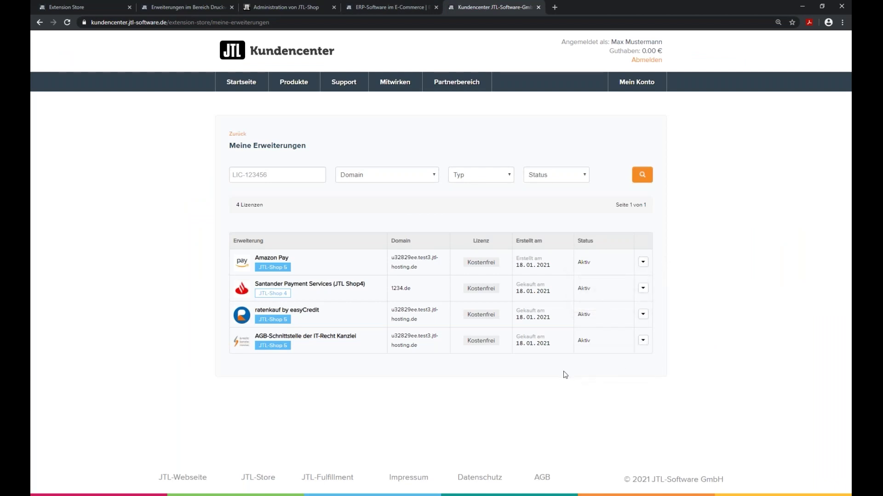
click(643, 289)
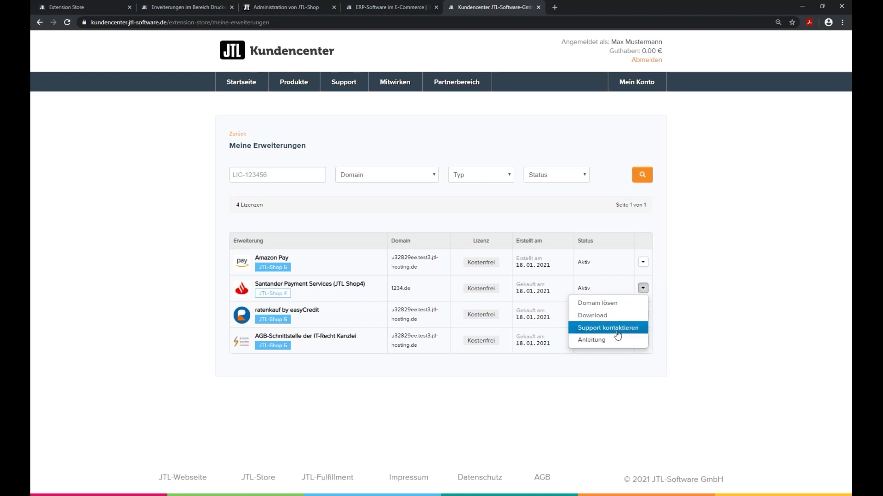
click(677, 309)
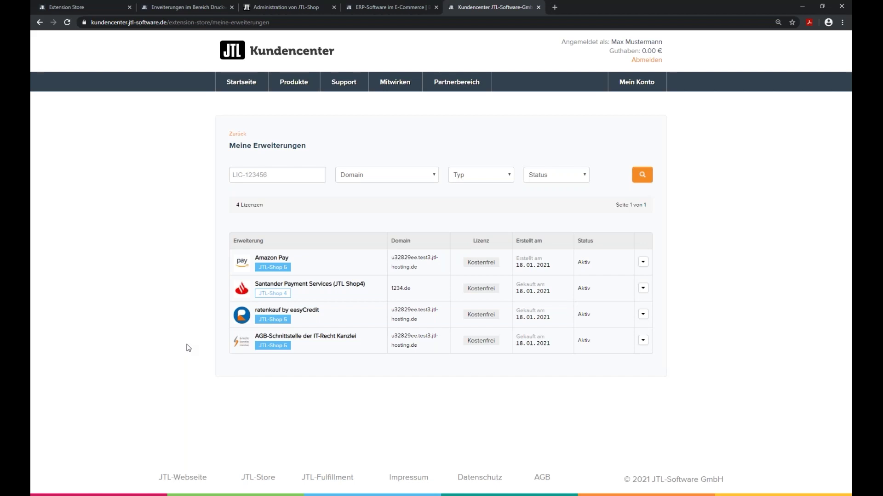
- Revisit the JTL Checkout, the Extension Store start page, the JTL-Shop admin's Plugin-Manager and the Kundencenter's extension list
click(63, 8)
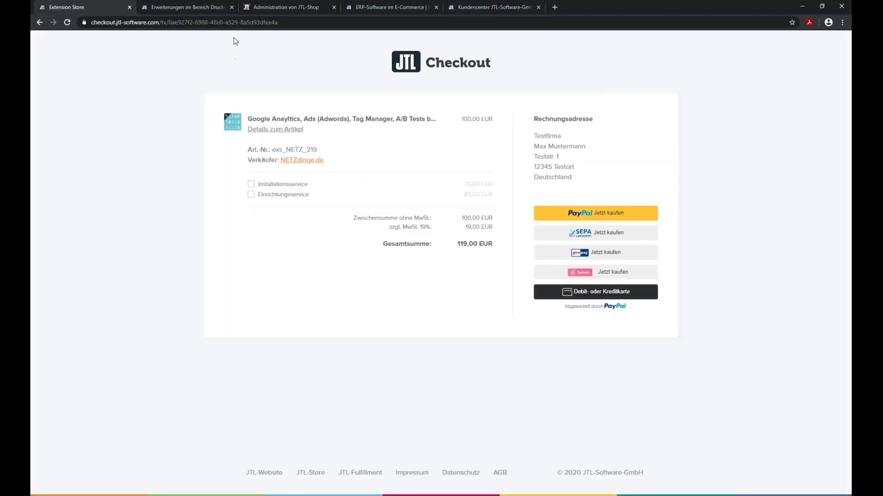
click(194, 8)
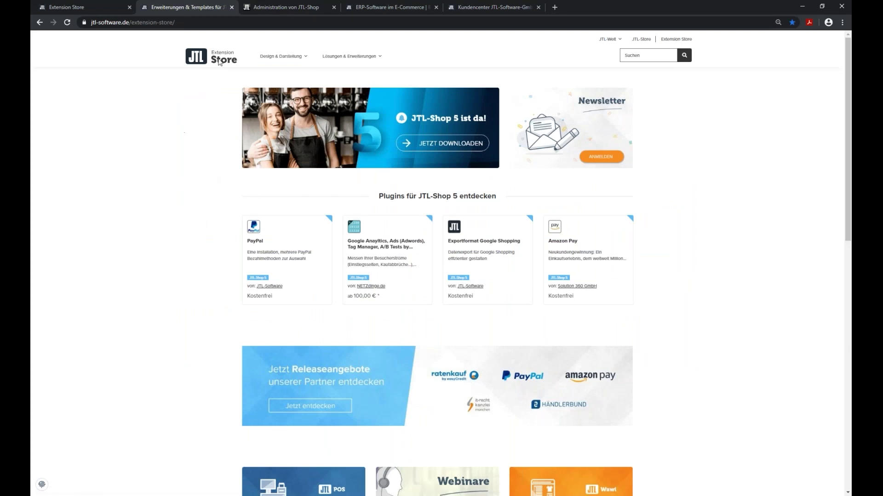
click(266, 8)
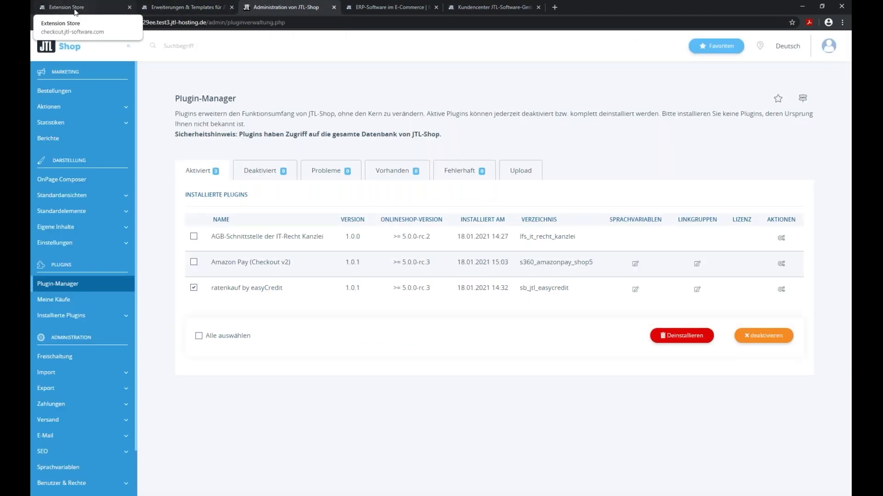
click(489, 8)
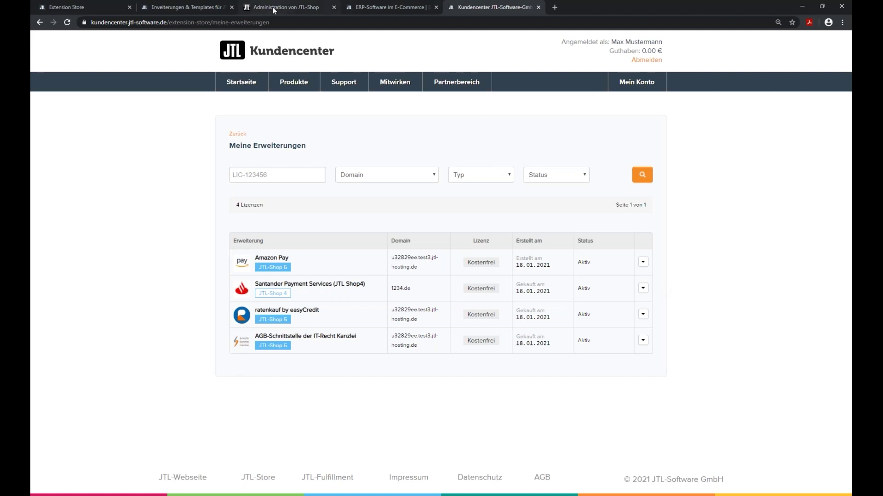
- Open the Widgets & Portlets category under Design & Darstellung in the Extension Store
click(152, 8)
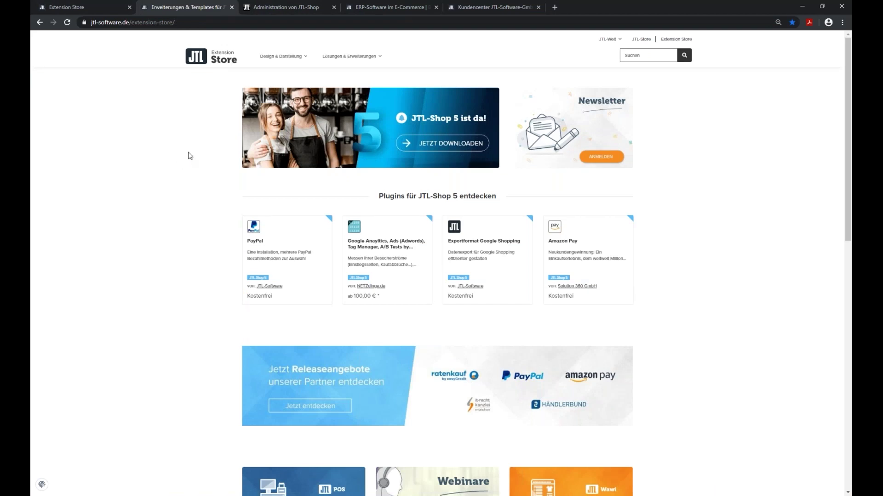
mouse_move(302, 60)
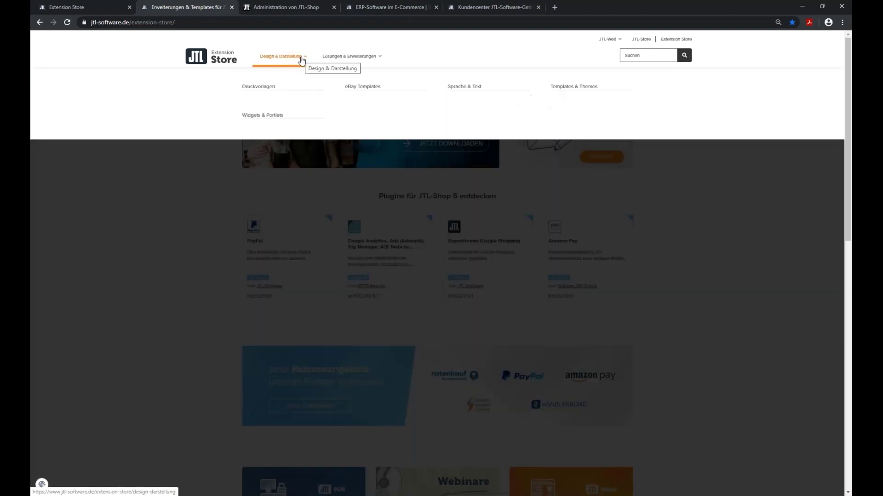
click(258, 116)
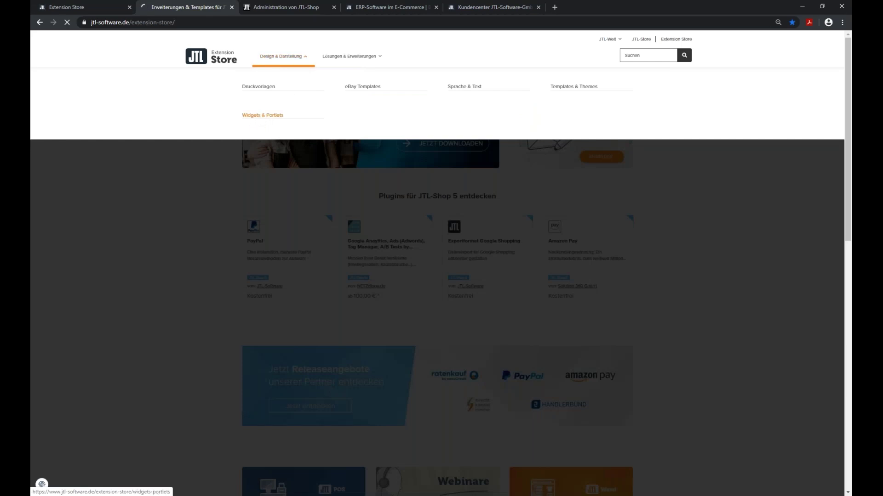